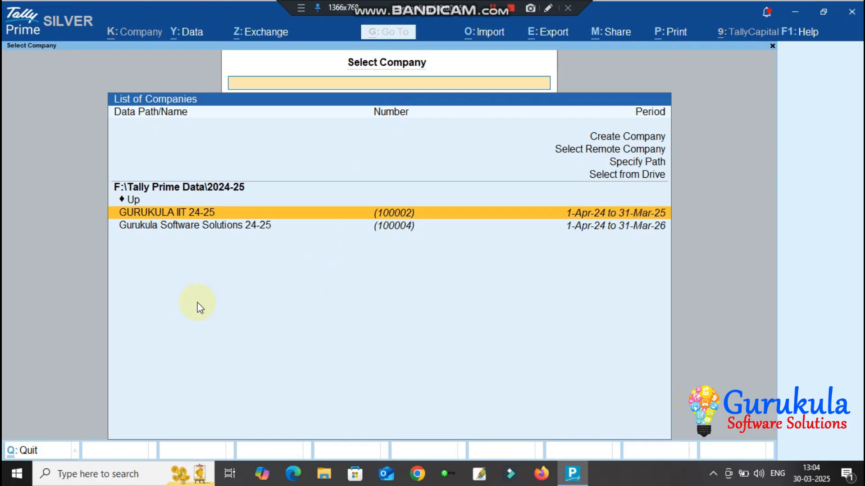
Step: Open the company GURUKULA IIT 24-25 and log in with the account's username
click(181, 210)
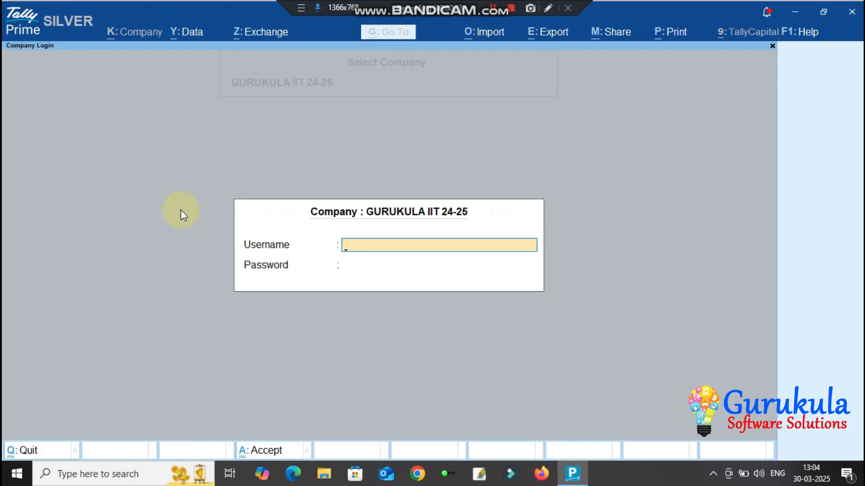
text(1)
key(Return)
key(Return)
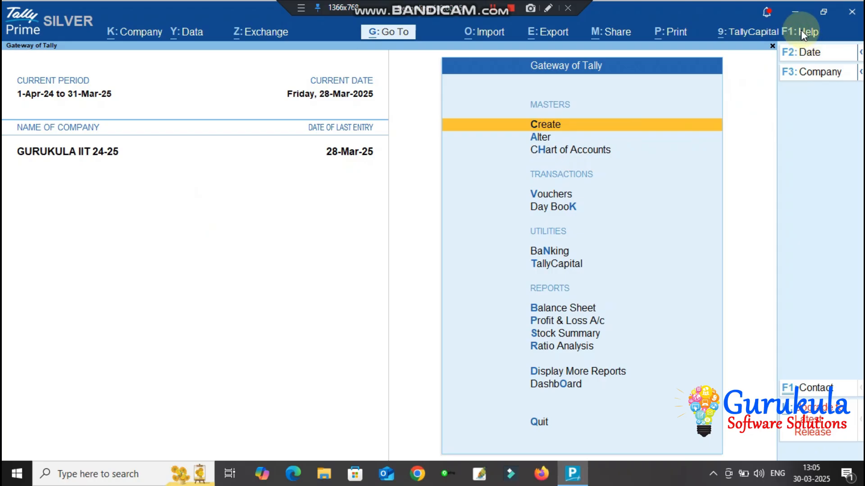
Step: Change the company's current period to run from 1-4-2025 to 31-3-2026
click(861, 54)
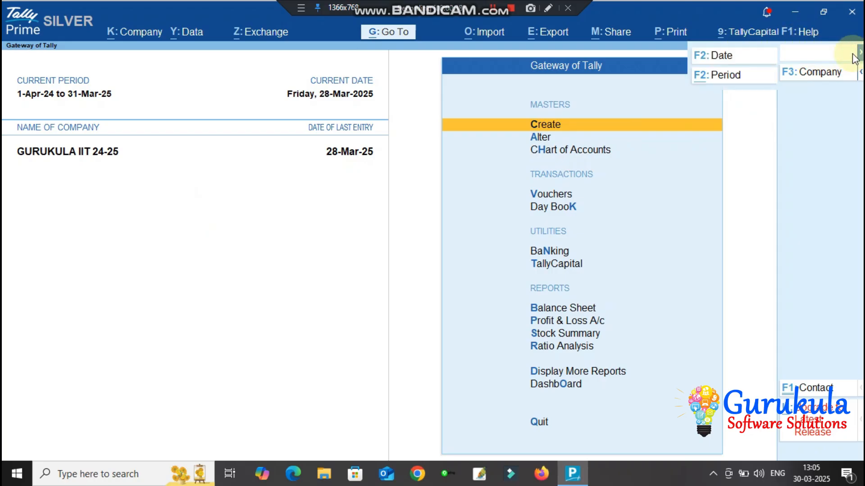
click(713, 77)
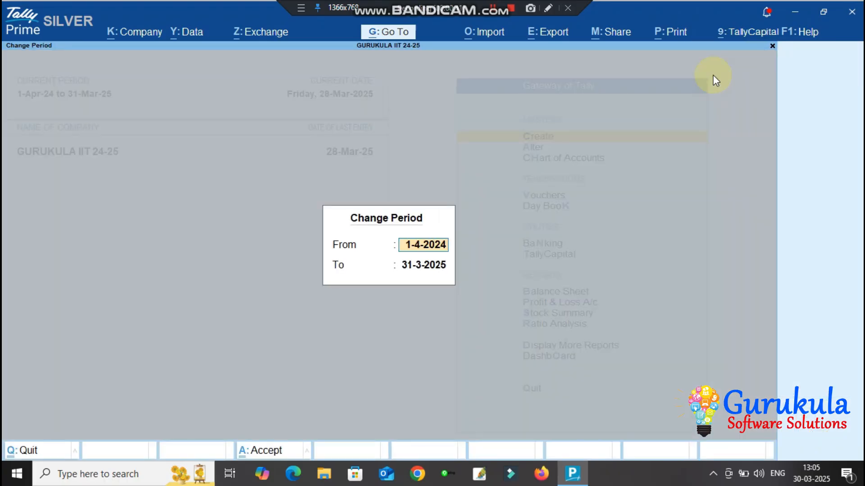
text(1 4 25)
key(Return)
text(31 3 26)
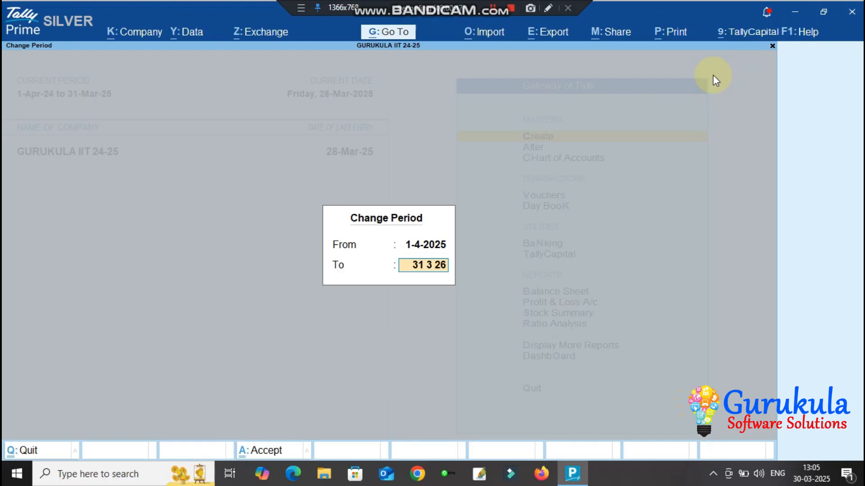
key(Return)
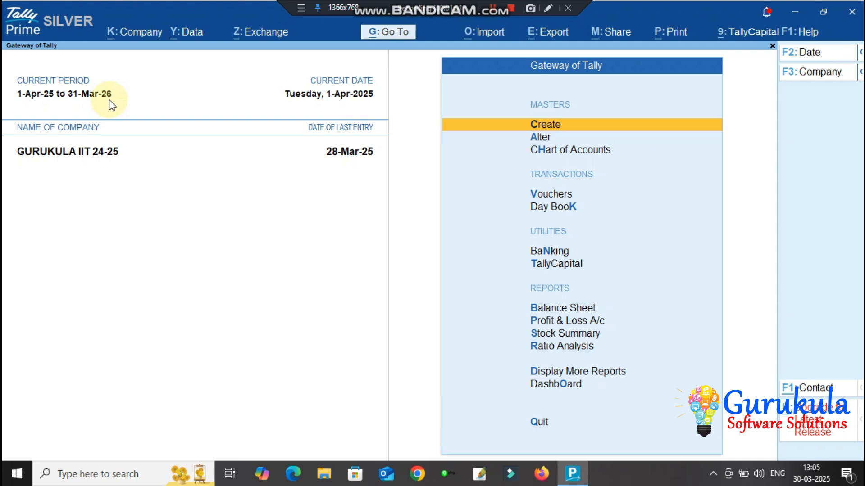
Step: Start a new receipt voucher and set its account to Cash
key(Down)
key(Down)
key(Down)
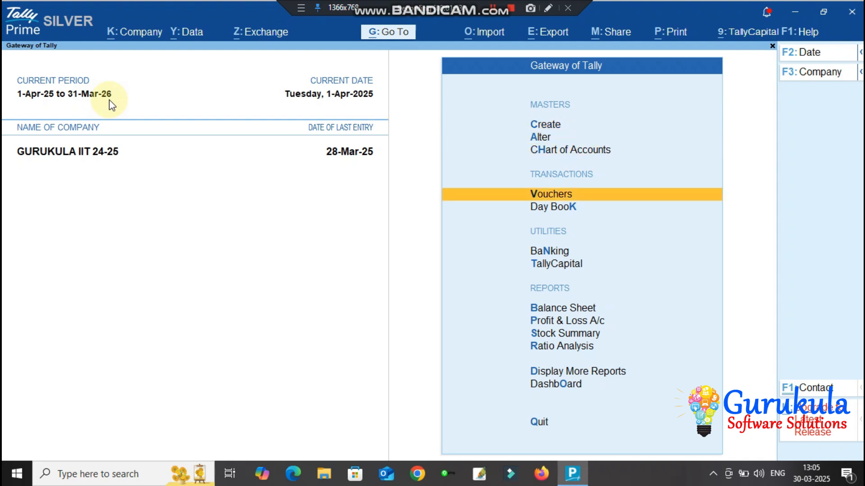
key(Return)
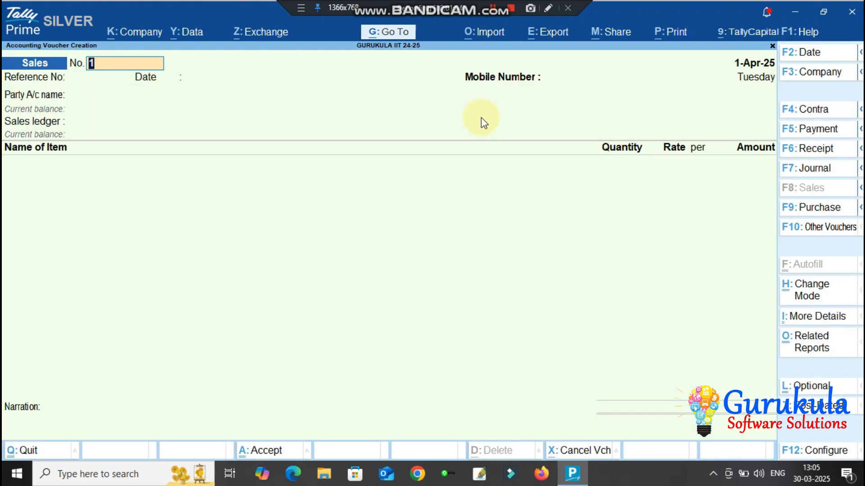
click(810, 150)
key(Return)
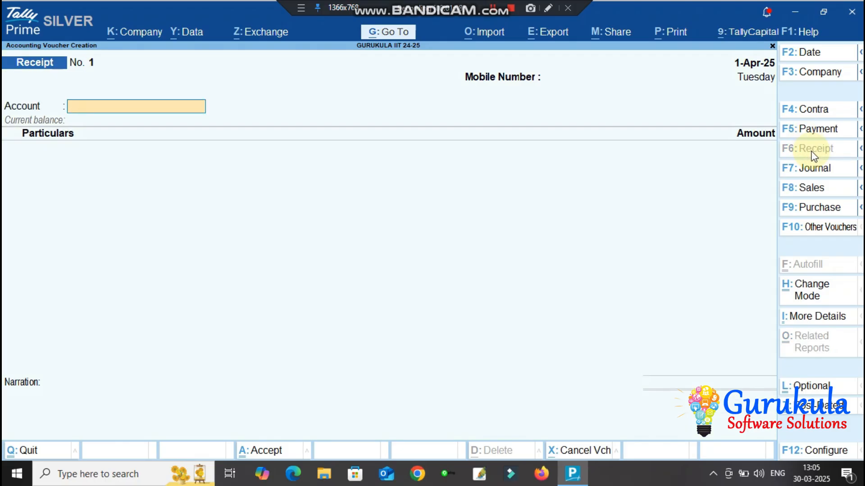
text(CAS)
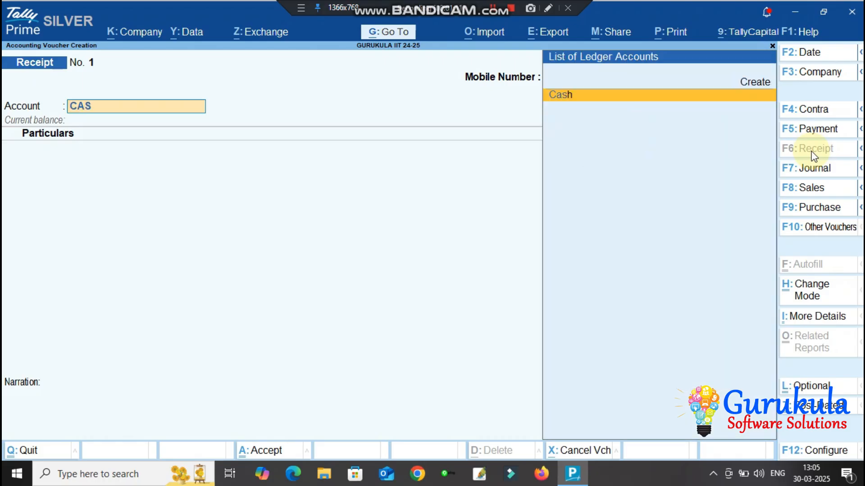
key(Return)
Step: Create a ledger named GOD A/C under Capital Account and use it as the receipt's particulars
text(G)
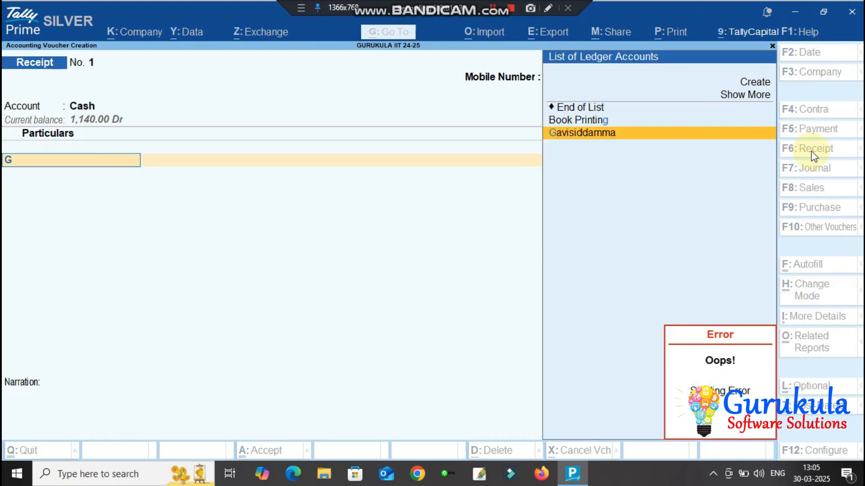
text(OD)
key(Up)
key(Return)
text(A/C)
key(Return)
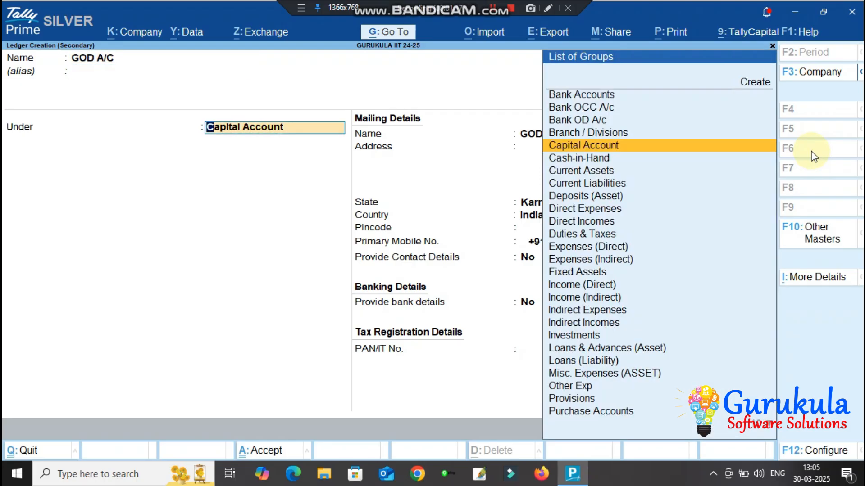
key(Return)
key(ctrl+a)
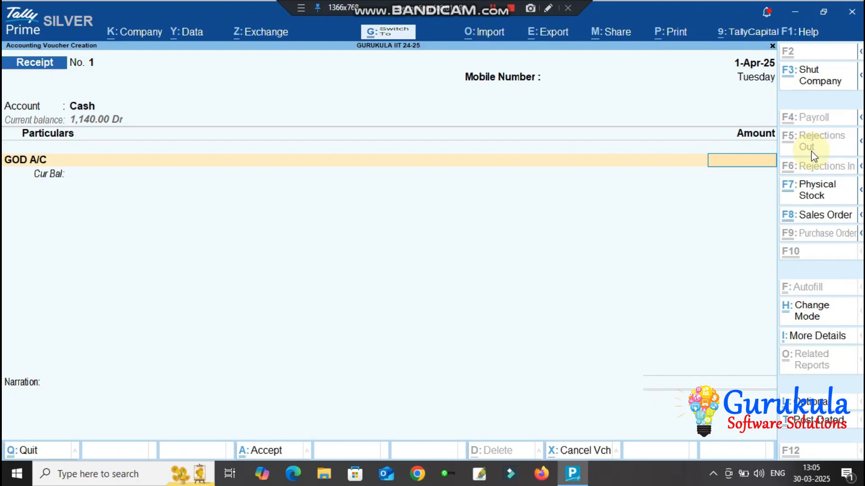
Step: Enter an amount of 100 for GOD A/C, save the receipt voucher and leave voucher creation
text(100)
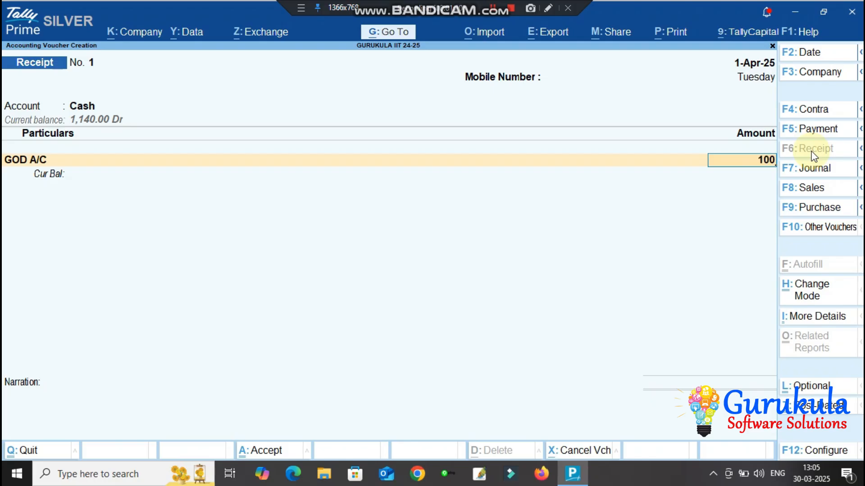
key(Return)
key(Return)
key(Return)
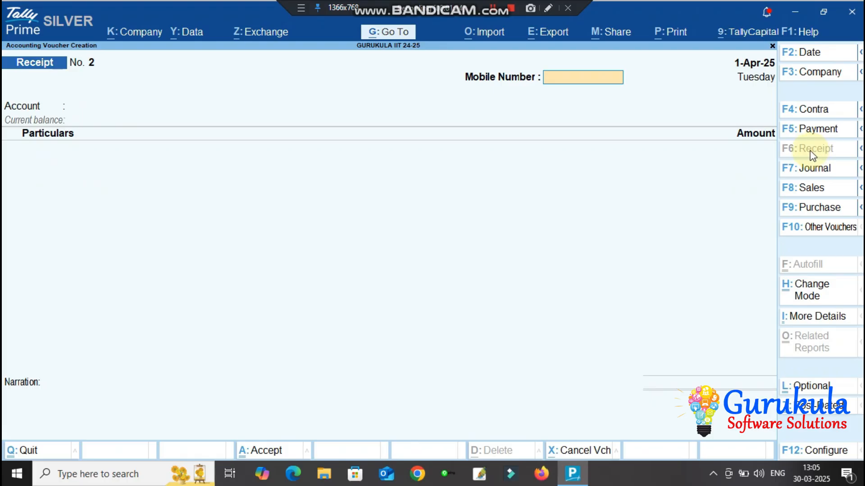
key(Escape)
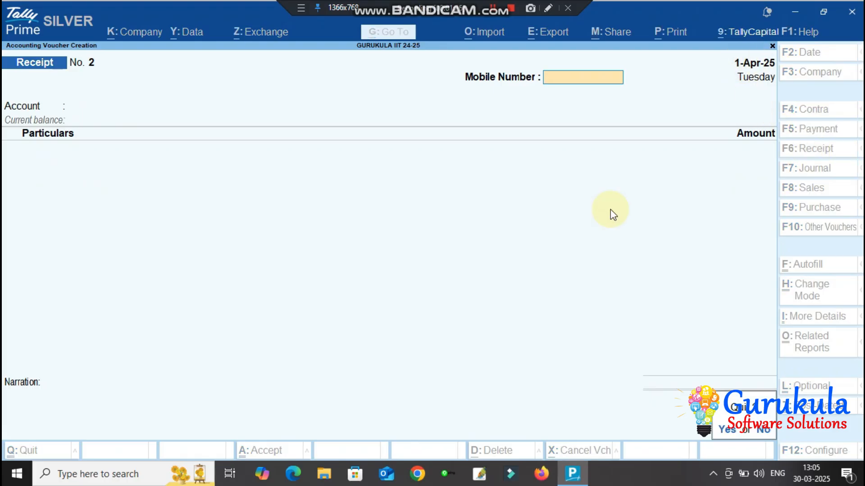
key(y)
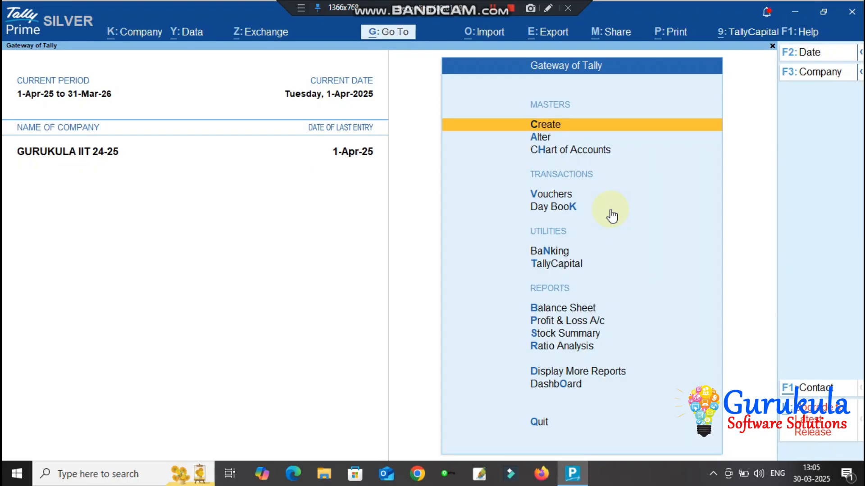
Step: Shut the company GURUKULA IIT 24-25, reopen it and log in again
key(ctrl)
key(ctrl+F3)
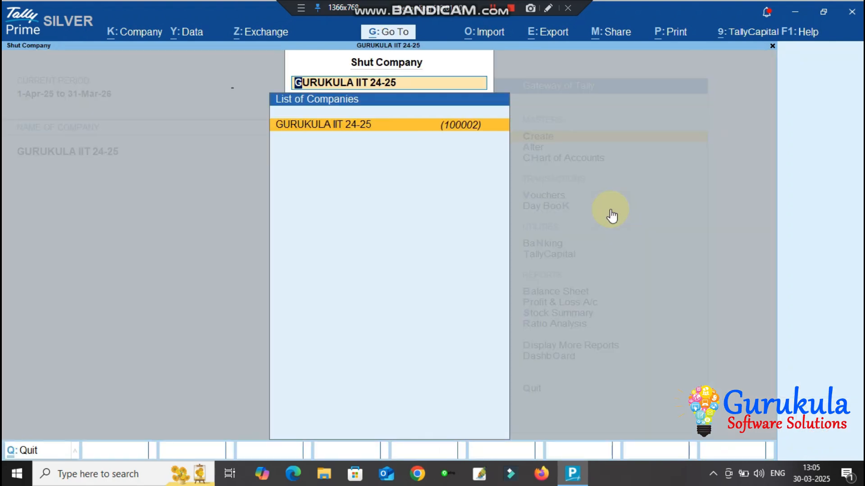
key(Return)
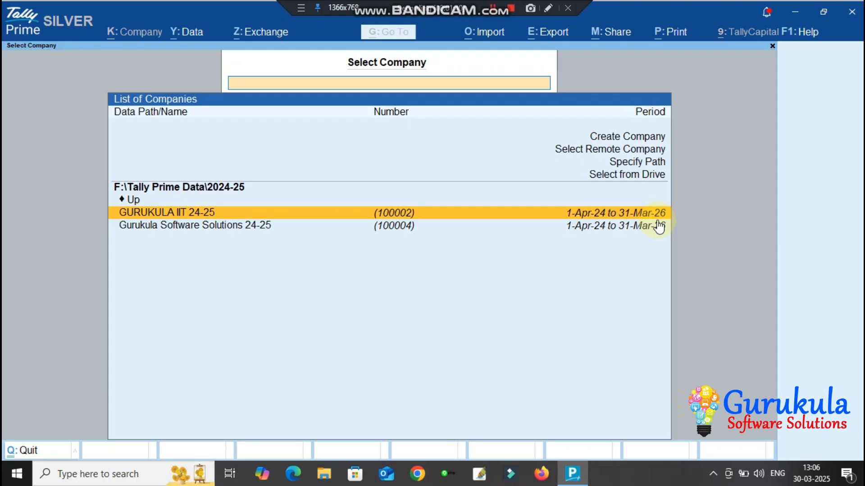
key(Return)
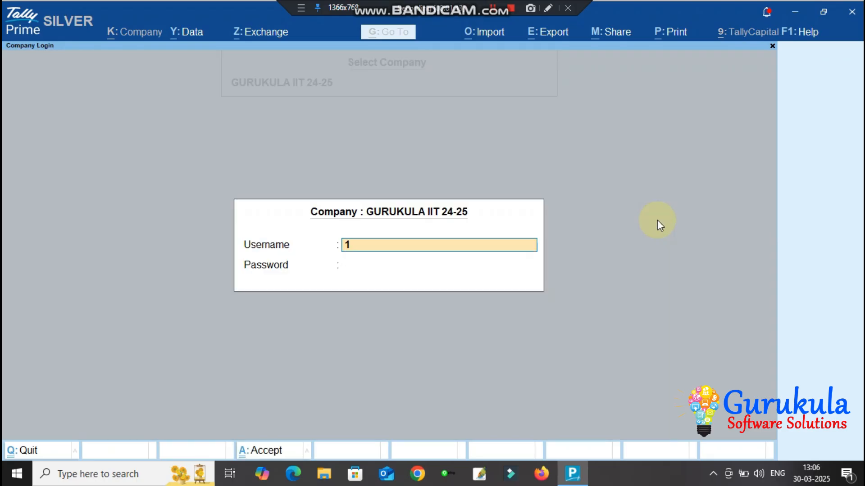
key(Return)
key(Return)
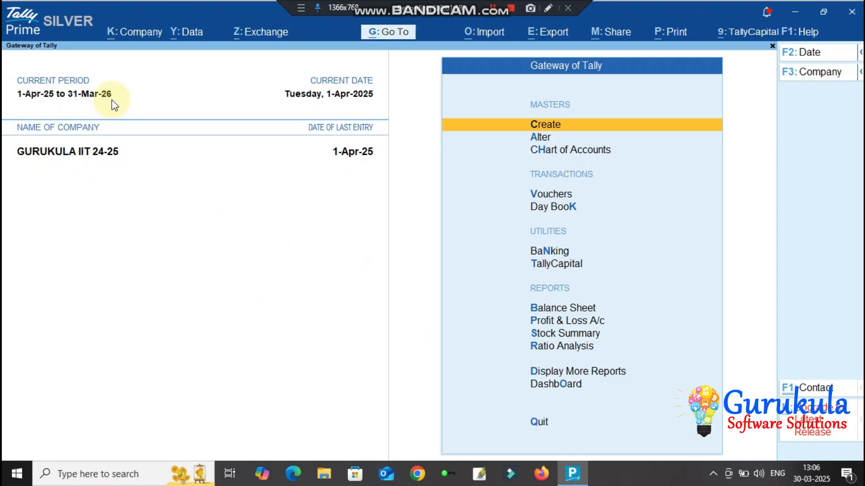
Step: Open a new sales voucher to check its voucher number, and leave it without saving
key(Down)
key(Down)
key(Down)
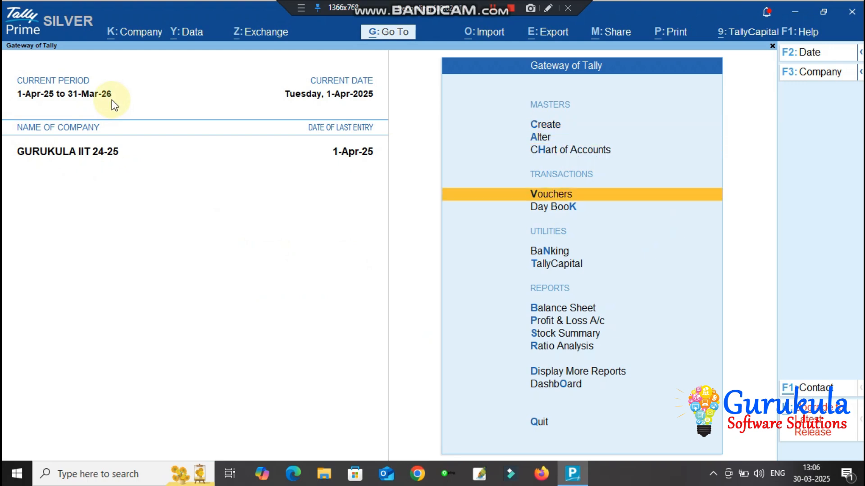
key(Return)
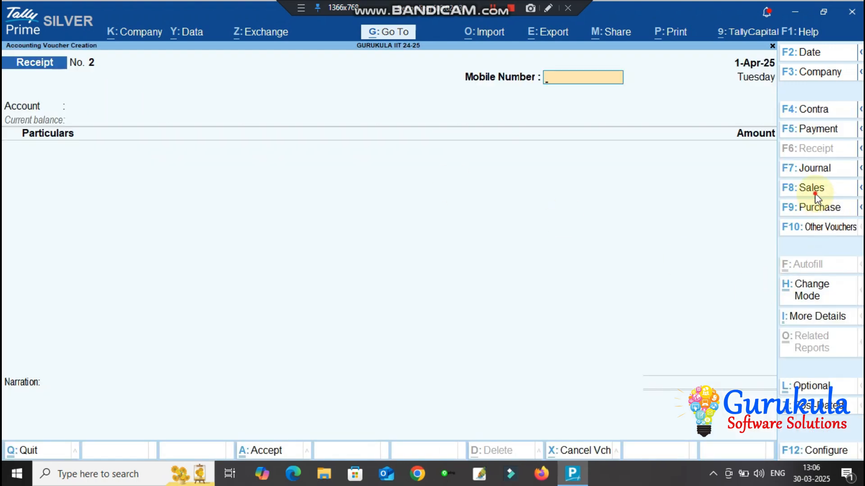
key(F8)
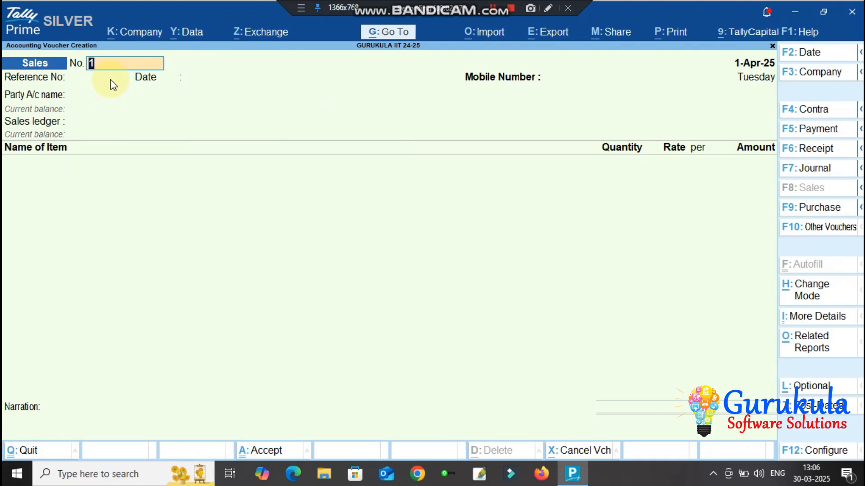
key(Escape)
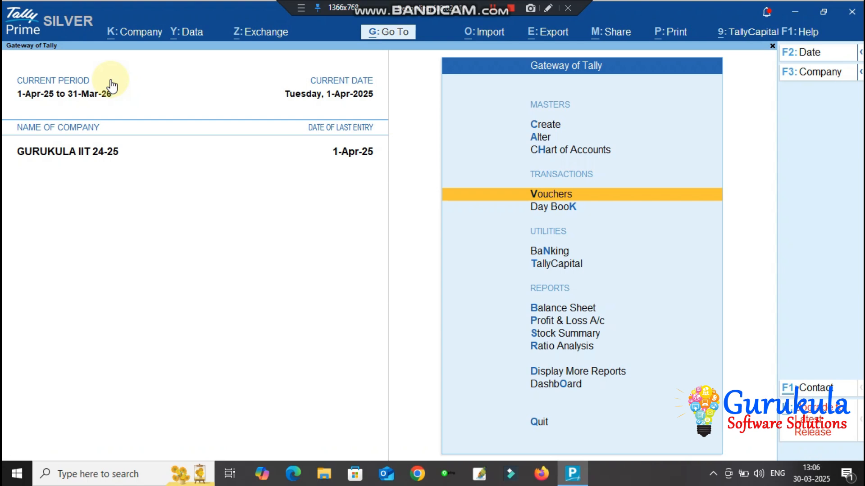
Step: Open the Sales voucher type master for alteration
key(Up)
key(Up)
key(Up)
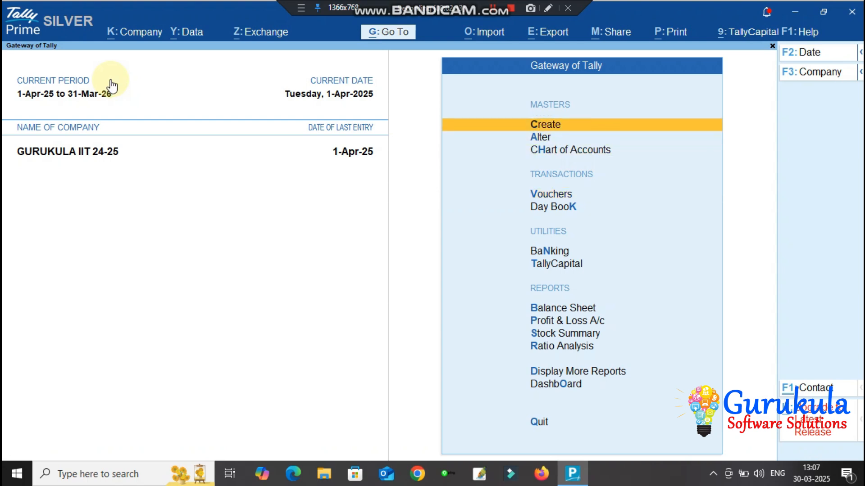
key(Down)
key(Return)
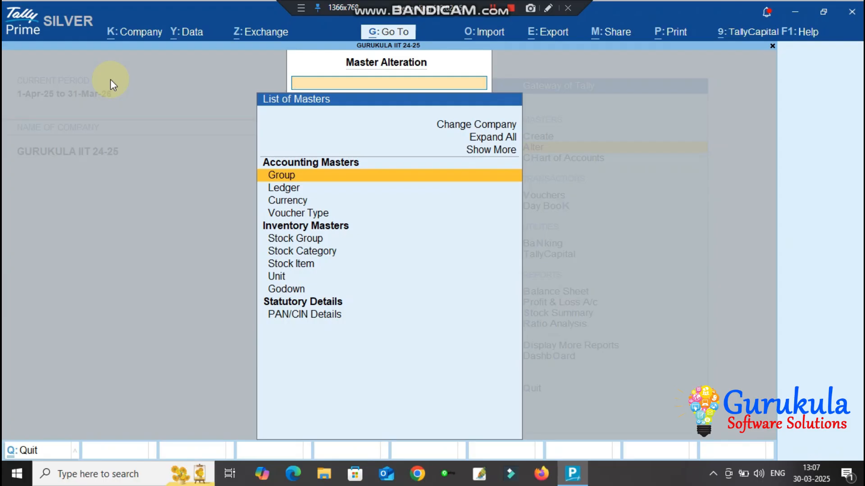
click(111, 79)
key(Return)
key(Down)
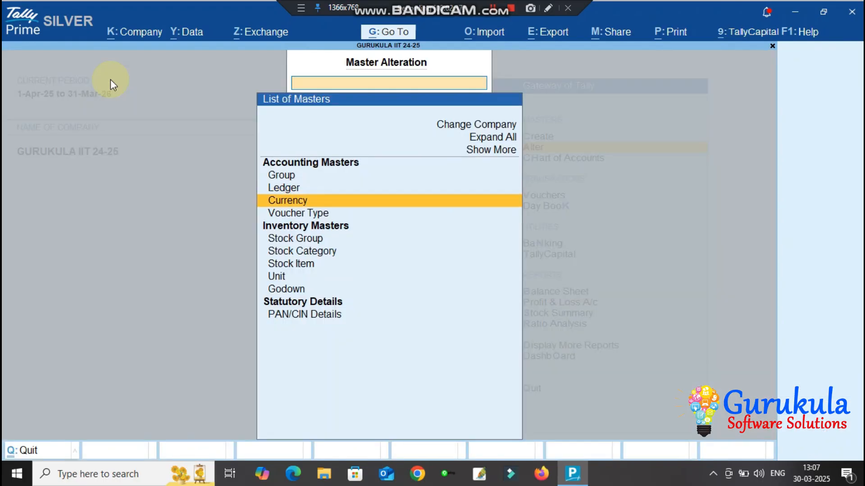
key(Down)
key(Return)
text(SALES)
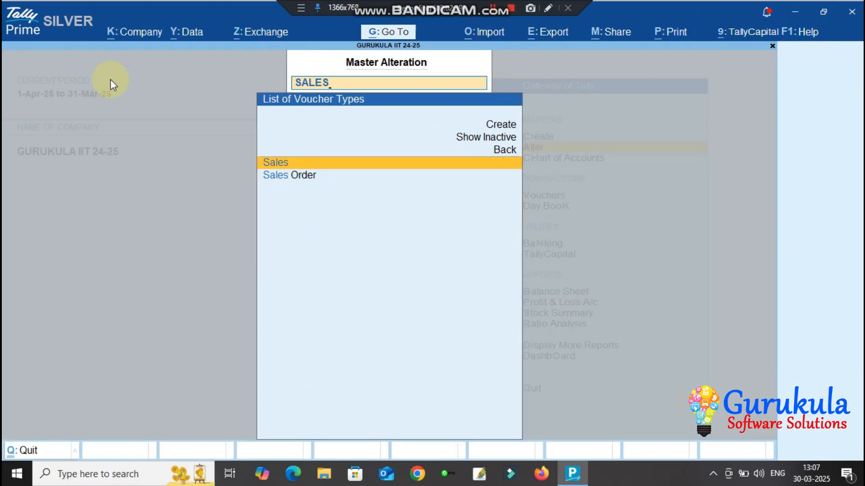
key(Return)
Step: Keep Automatic (Manual Override) as the Sales numbering method and enable setting additional numbering details
key(Return)
key(Return)
key(Return)
key(Return)
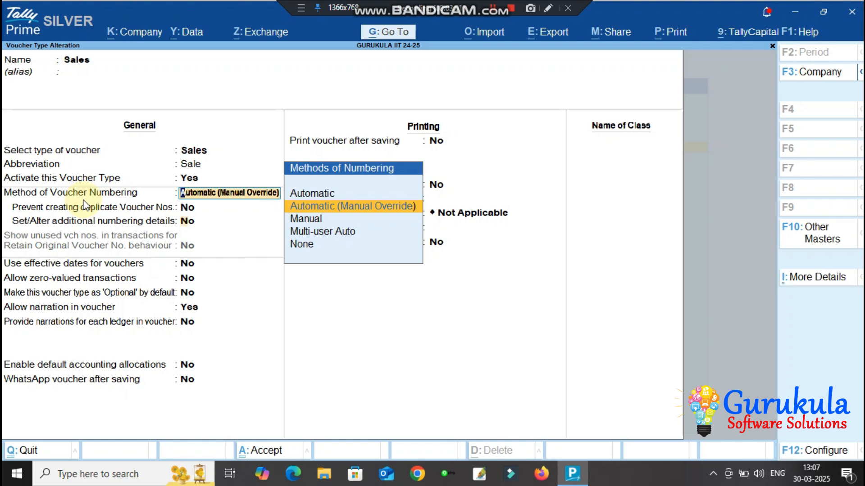
key(Return)
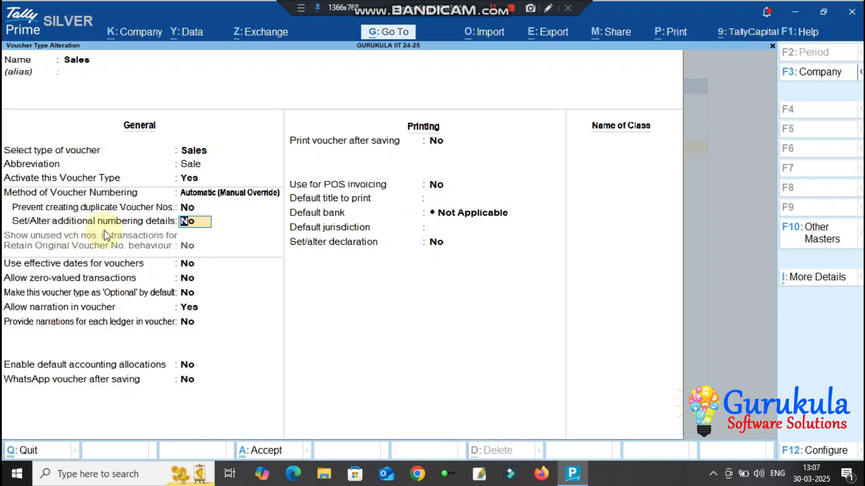
text(y)
key(Return)
Step: Add a restart numbering entry applicable from 1-Apr-25 with starting number 1 and Yearly periodicity
key(Return)
key(Return)
key(Return)
key(Return)
key(Return)
text(1 4 25)
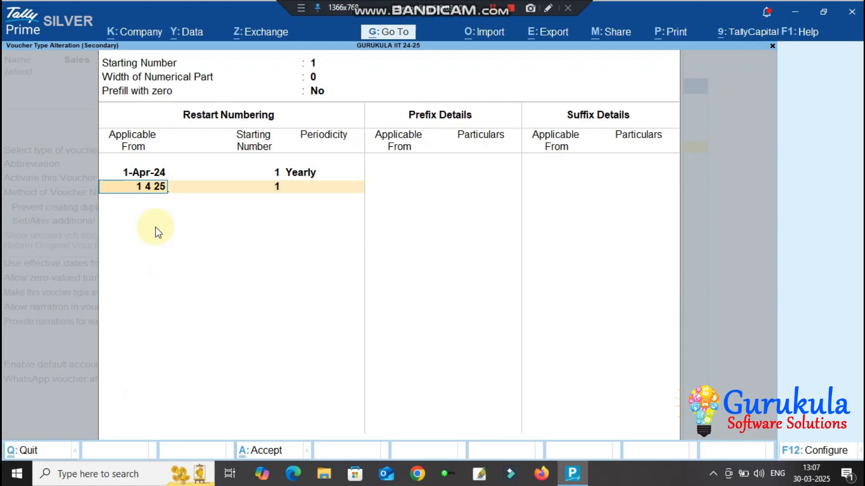
key(Return)
key(Return)
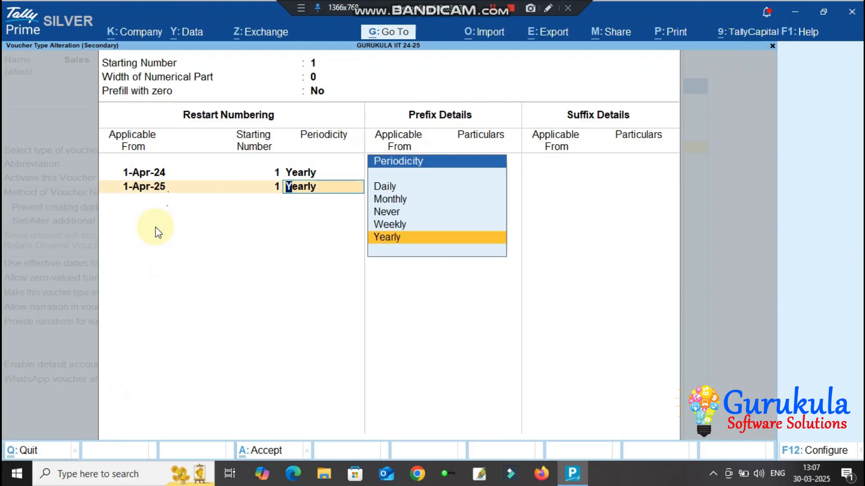
key(Return)
key(Return)
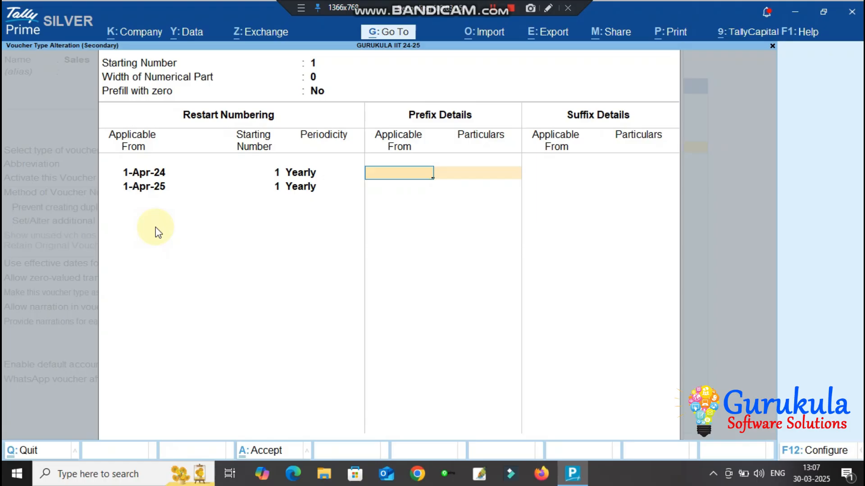
Step: Add a prefix entry applicable from 1-Apr-25 with the particulars GSS2526/
text(1 4 25)
key(BackSpace)
text(5)
key(Return)
text(GSS24)
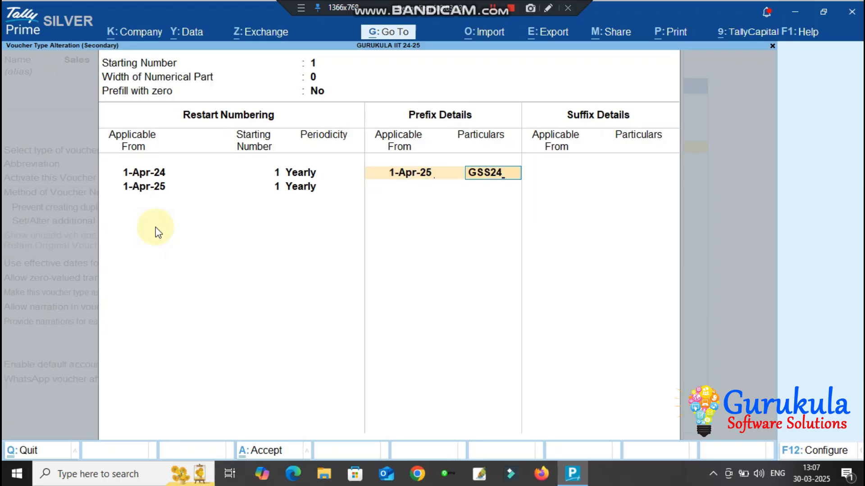
key(BackSpace)
text(526/)
key(Return)
Step: Change the 1-Apr-25 prefix particulars to GSS2526\ and save the Sales voucher type
key(BackSpace)
key(BackSpace)
key(BackSpace)
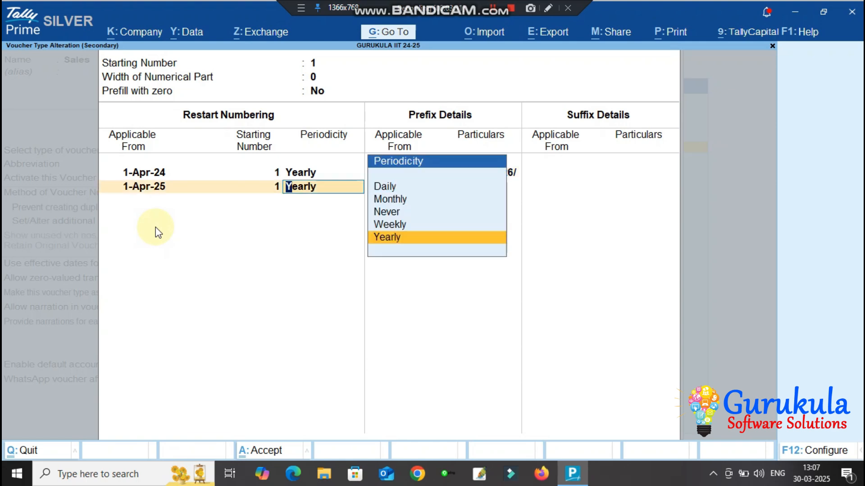
key(Return)
key(Return)
key(Return)
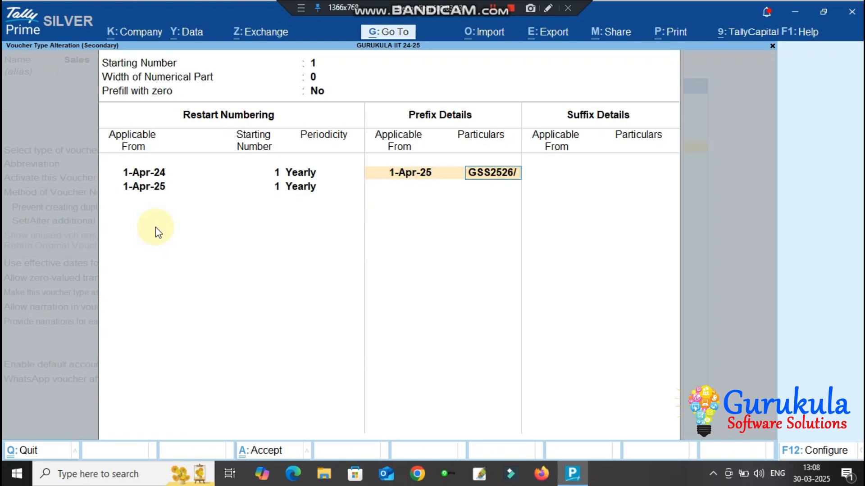
key(BackSpace)
text(\)
key(Return)
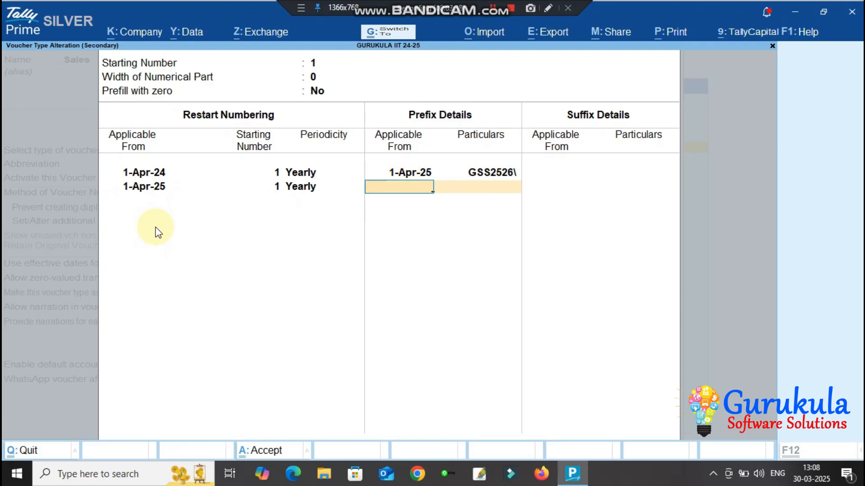
key(ctrl+a)
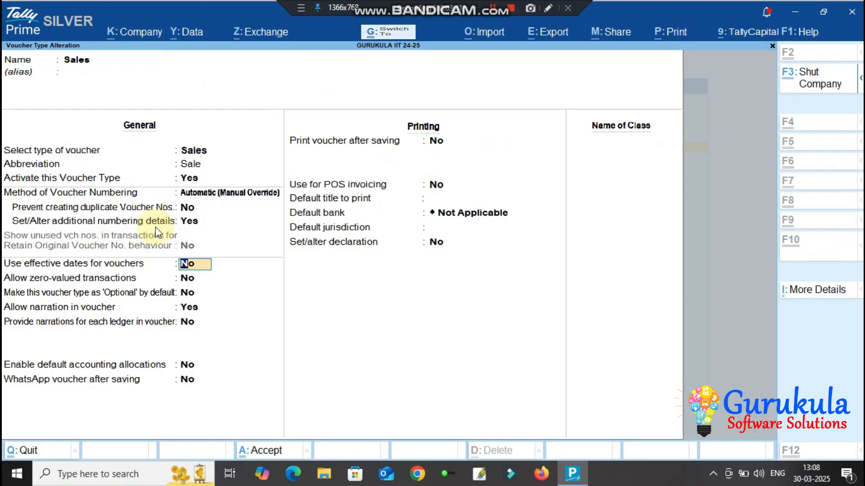
key(ctrl+a)
Step: Open a new sales voucher to check the prefix in its voucher number, and leave it without saving
key(Escape)
key(Down)
key(Return)
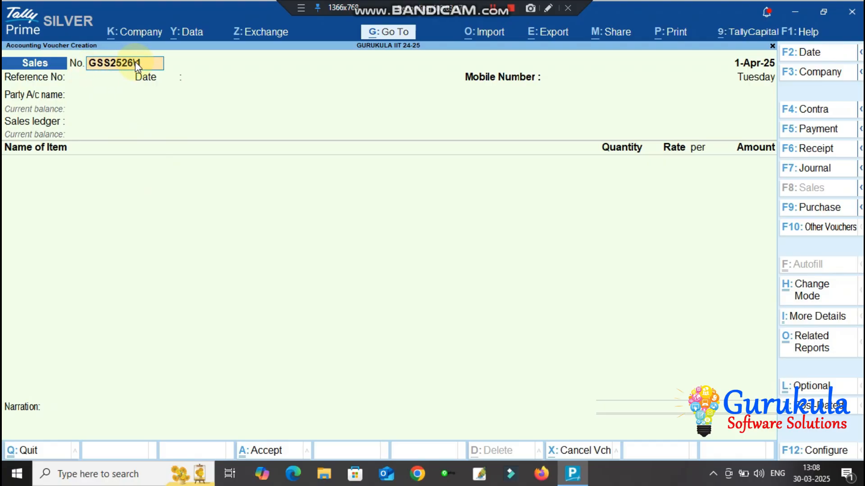
key(BackSpace)
key(Escape)
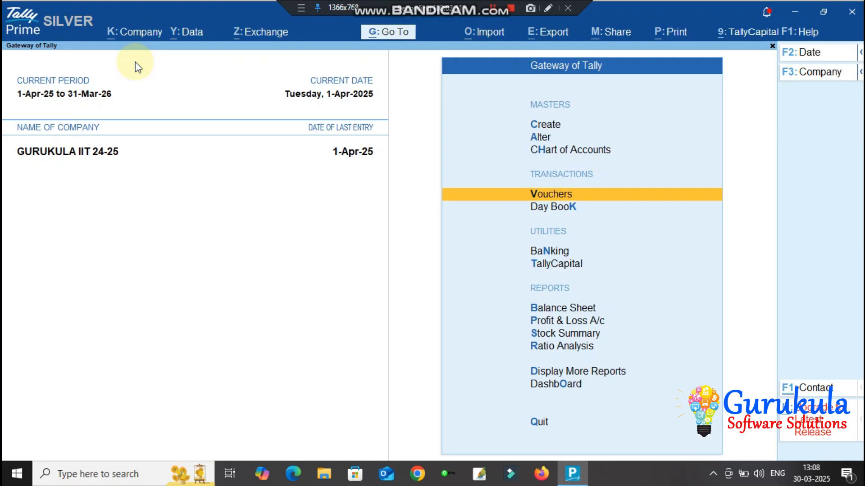
Step: Open the Sales voucher type master for alteration again
key(Up)
key(Up)
key(Return)
key(Down)
key(Return)
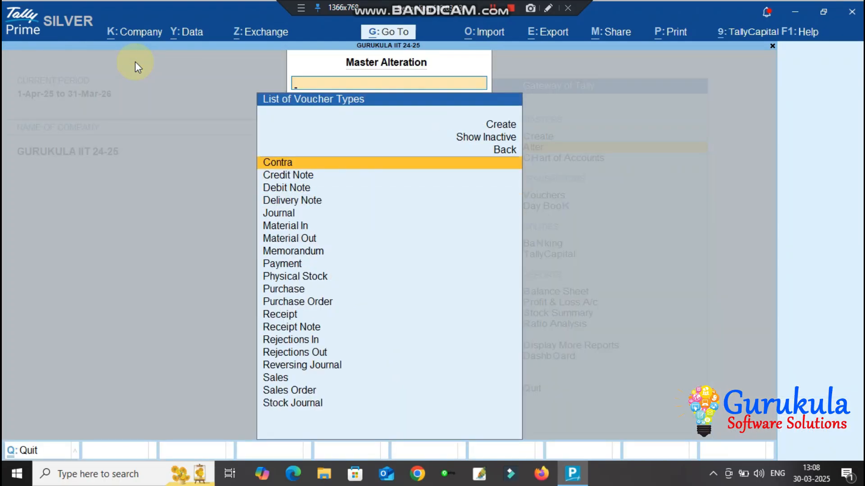
text(SALES)
key(Return)
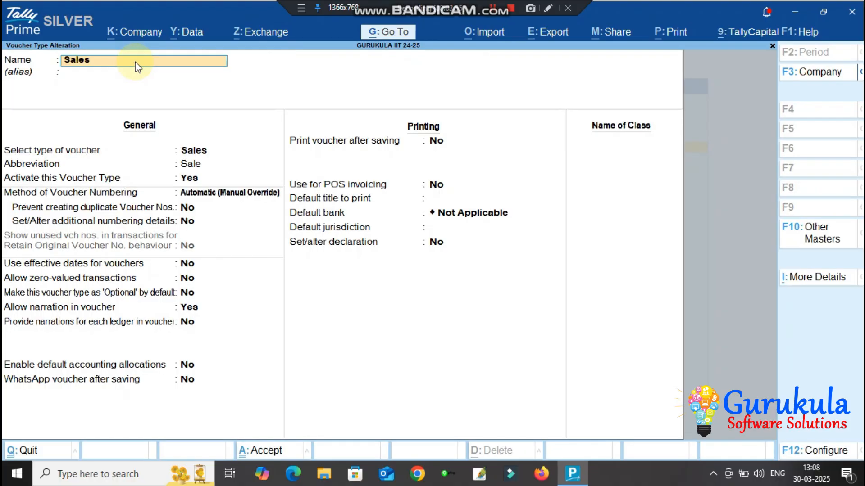
Step: Enable setting additional numbering details for Sales and review the restart numbering entries, keeping their values
key(Return)
key(Return)
key(Return)
text(y)
key(Return)
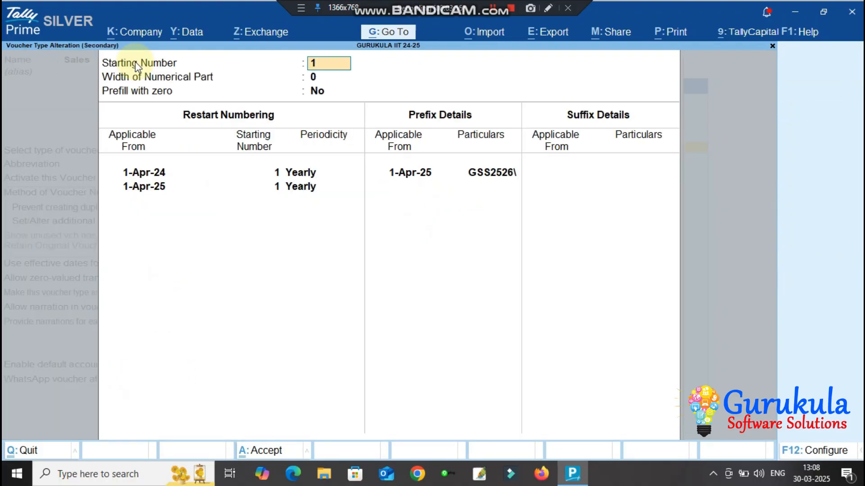
key(Return)
key(Return)
key(Return)
key(Return)
key(Return)
key(Return)
key(Return)
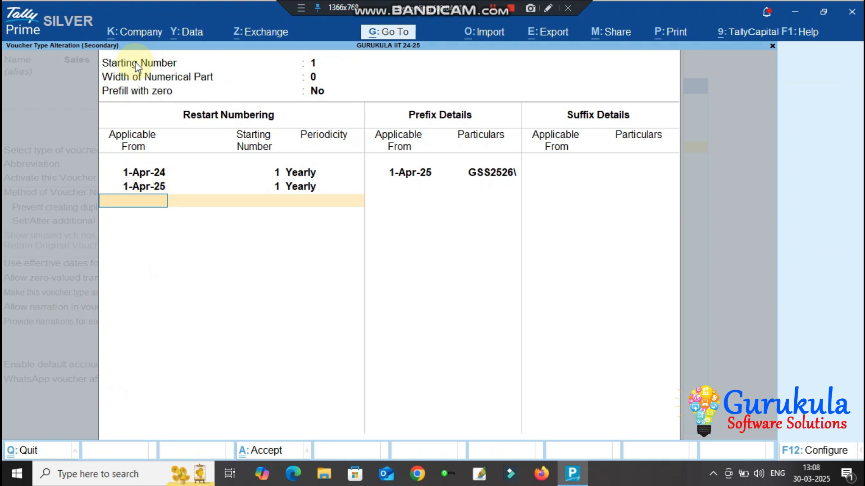
key(ctrl+a)
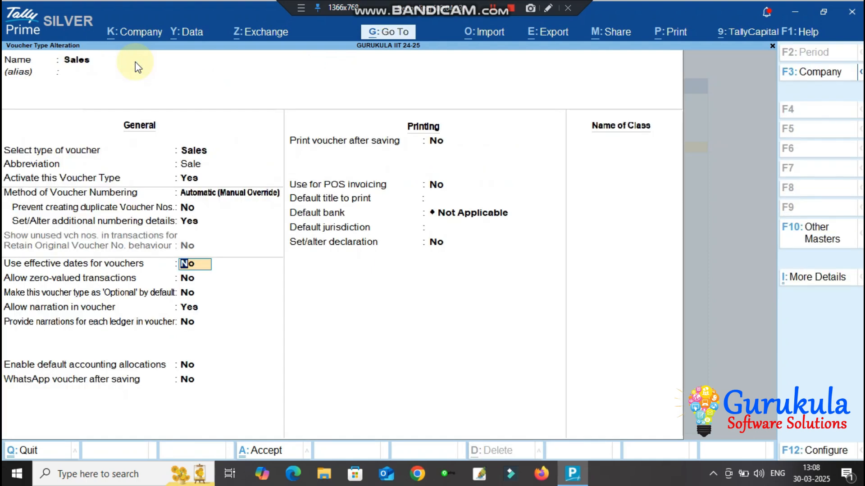
Step: Reopen the additional numbering details to examine the prefix and suffix columns, and accept the Sales voucher type
key(Up)
key(Up)
key(Up)
key(Return)
key(Return)
key(Return)
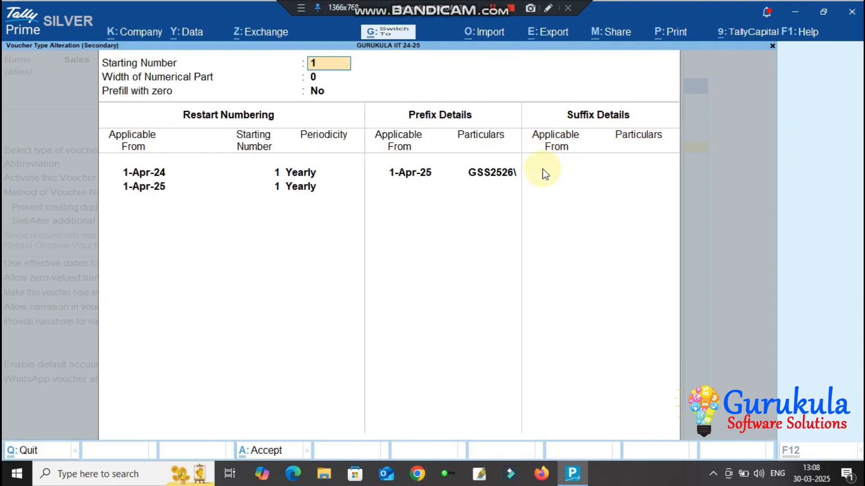
key(ctrl+a)
key(ctrl+a)
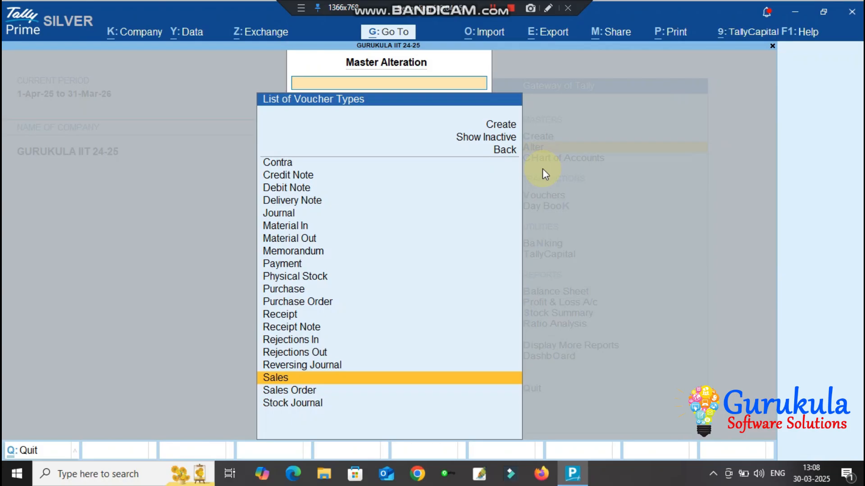
Step: Check the voucher number on a blank sales voucher, and back out of it without saving
key(Escape)
key(v)
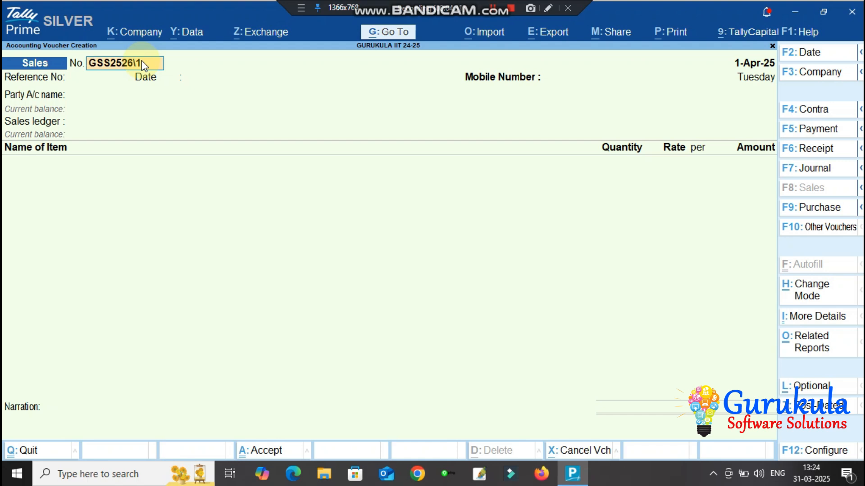
key(ctrl+a)
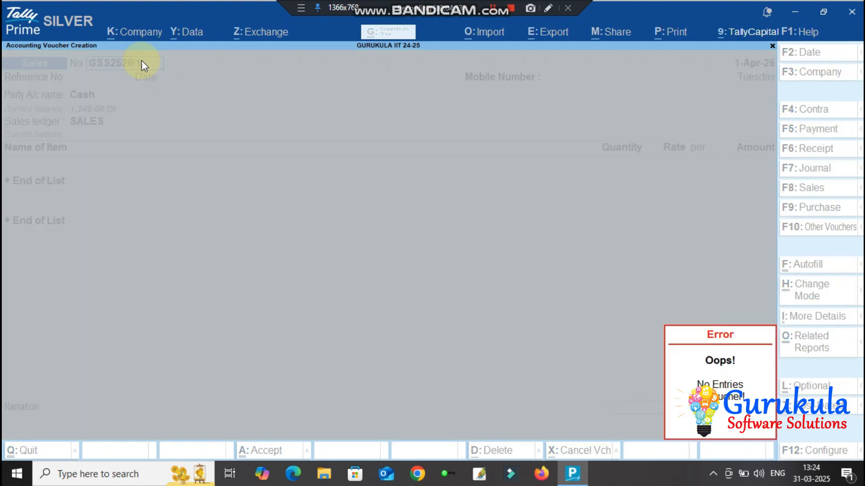
key(Escape)
key(Escape)
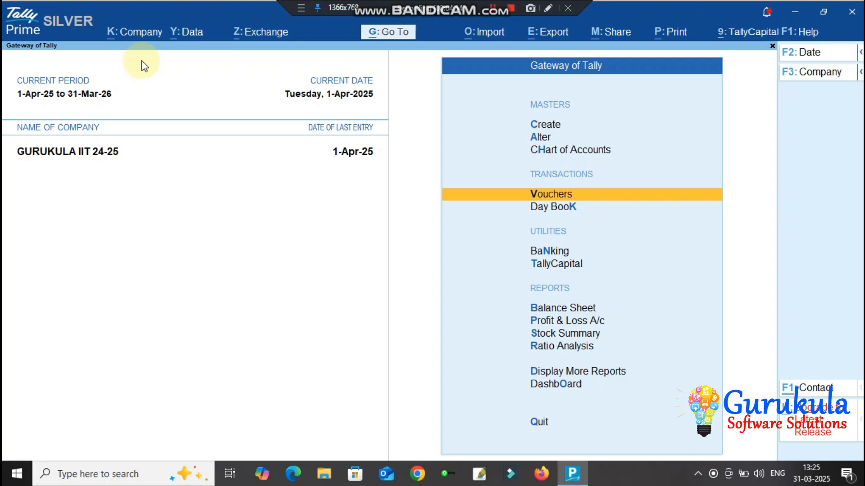
key(Escape)
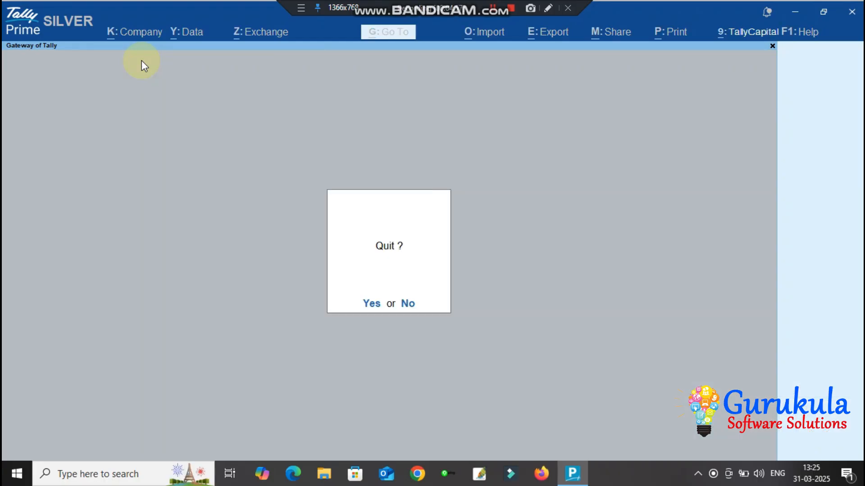